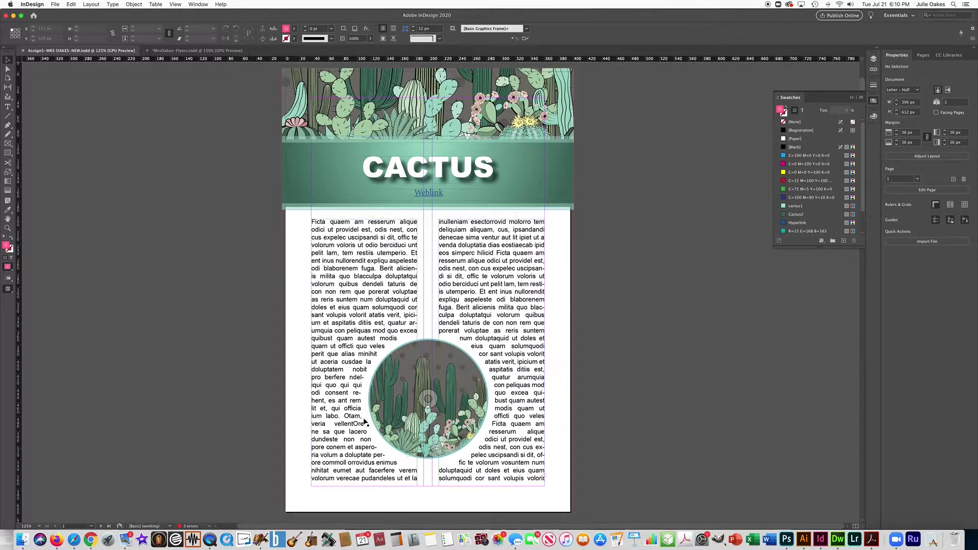
Switch to the MrsOakes-Flyers.indd document and create a text frame about 376 by 371 px below the header band
click(172, 51)
scroll(168, 102, left, 3)
scroll(166, 119, left, 1)
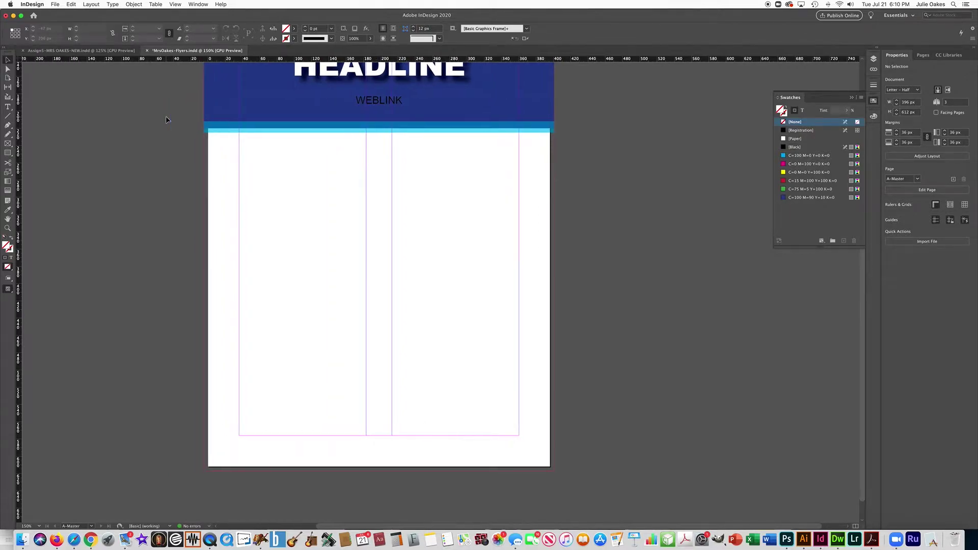
click(8, 107)
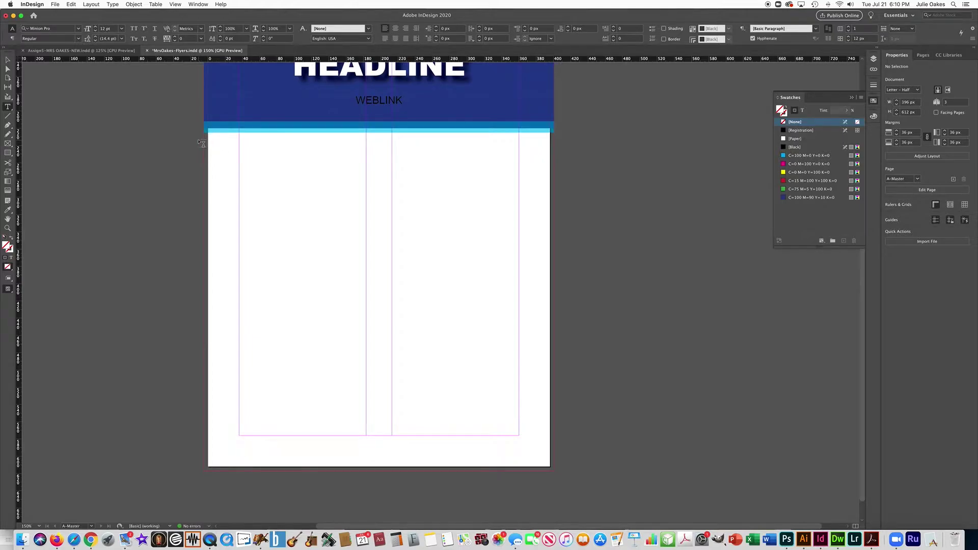
drag(213, 139, 547, 457)
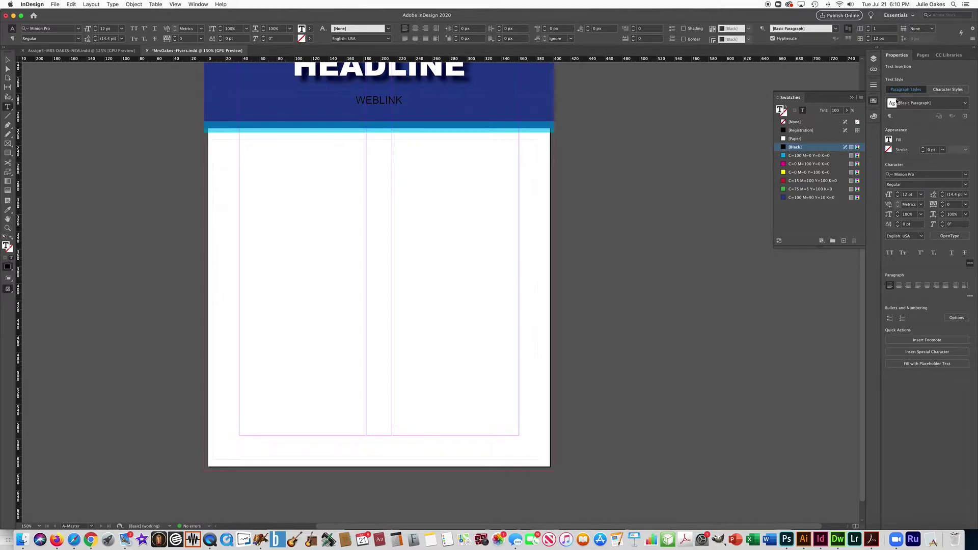
Set the type to Arial Regular at 9 pt
click(912, 175)
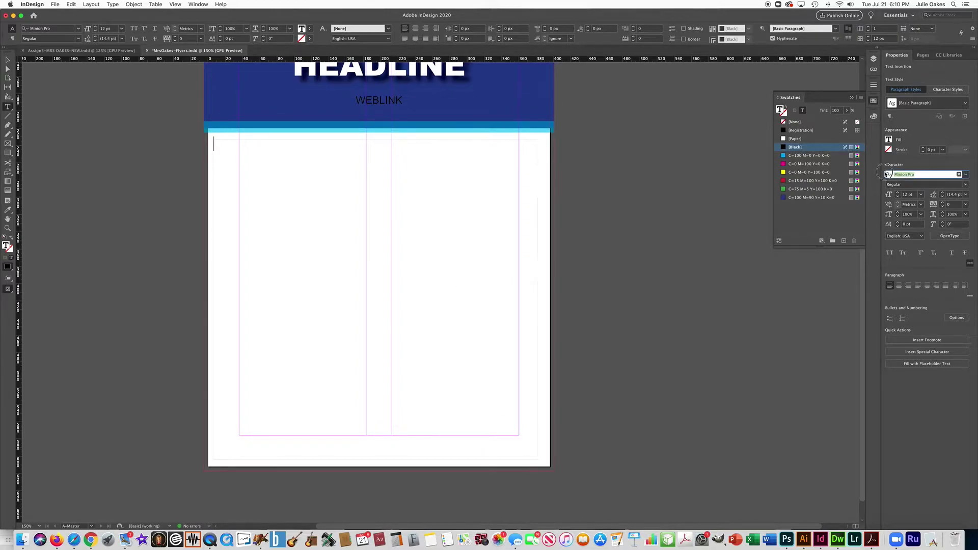
text(ARIAL)
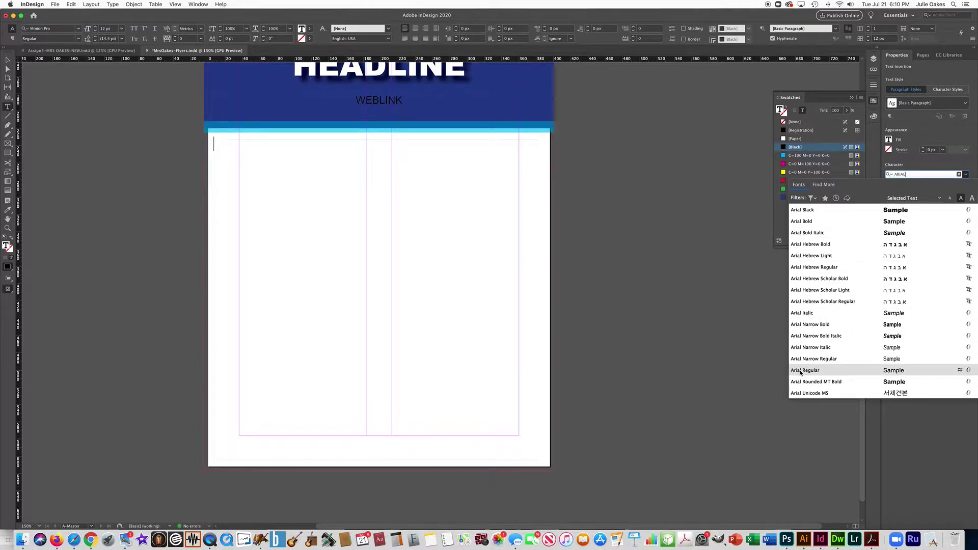
key(Escape)
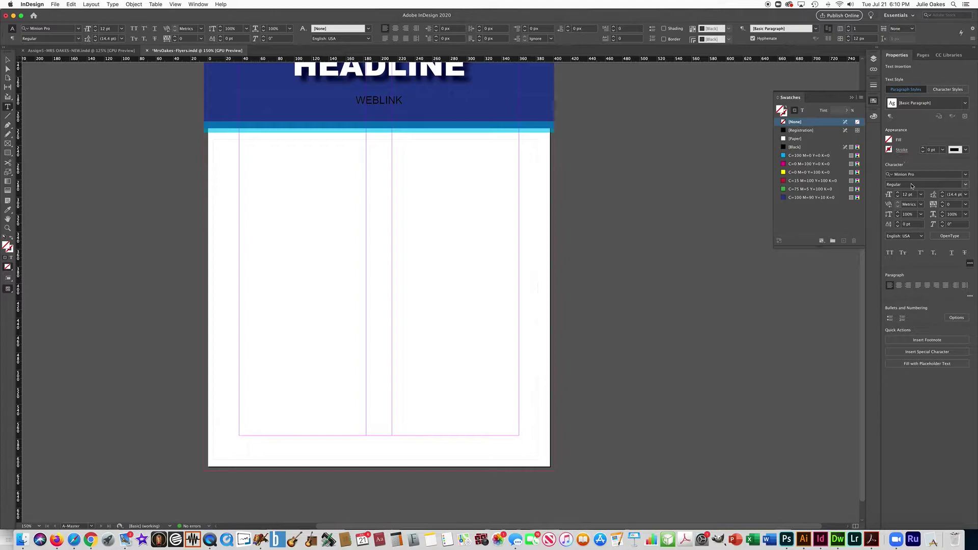
click(919, 174)
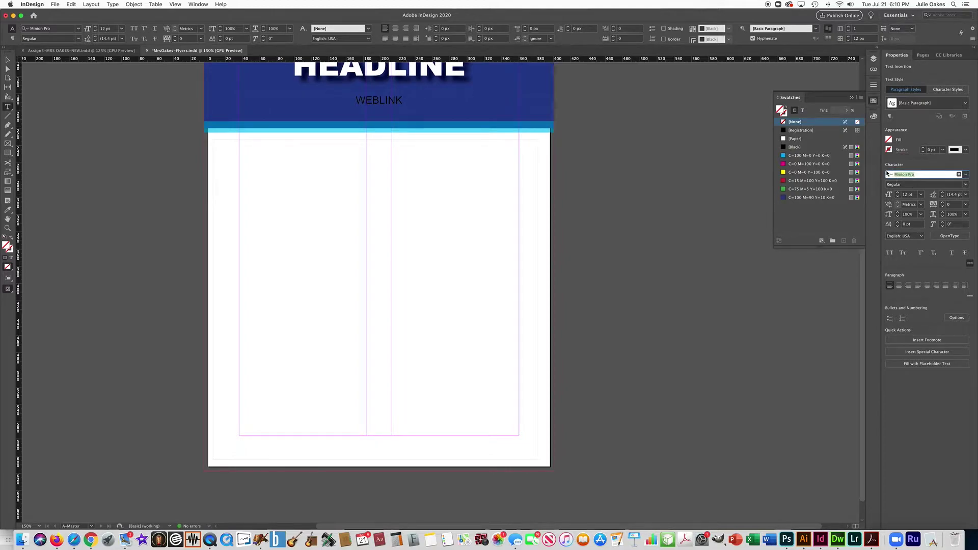
text(ARIAL)
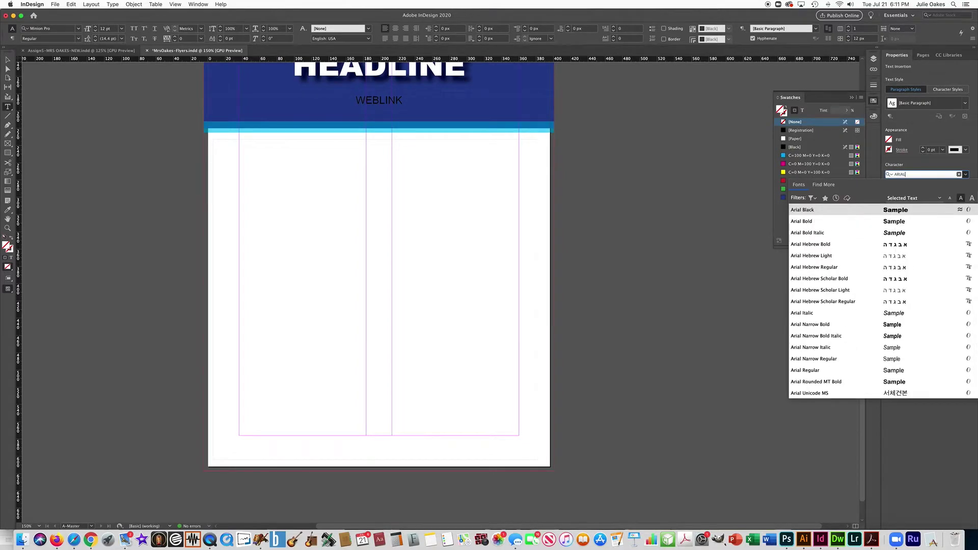
click(803, 370)
click(911, 195)
drag(912, 195, 897, 194)
text(9)
click(956, 198)
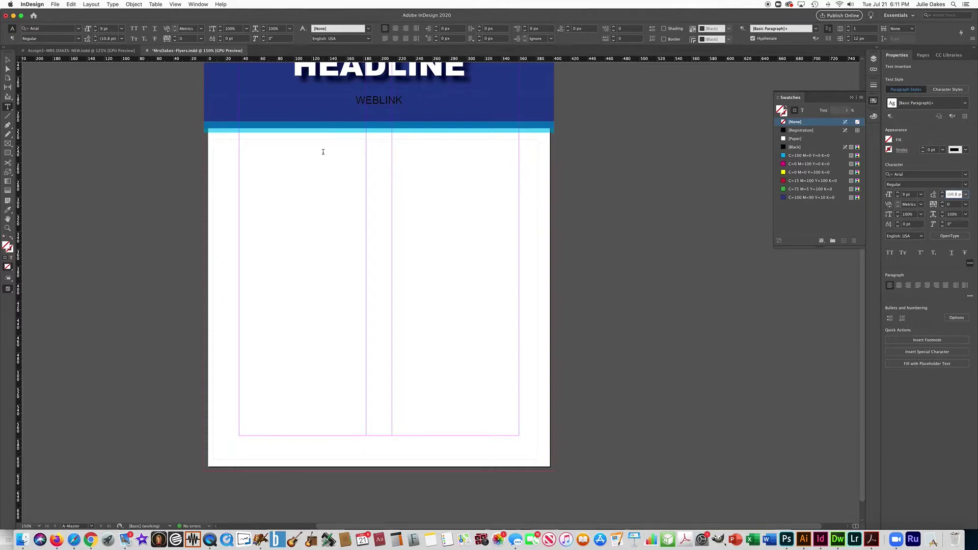
Fill the new text frame below the header with placeholder text
click(112, 4)
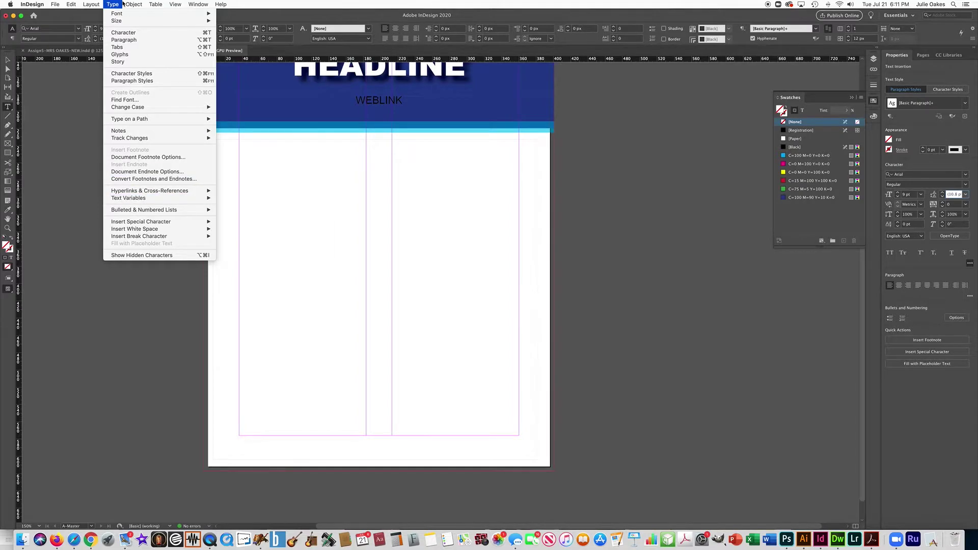
click(117, 4)
click(8, 60)
click(233, 159)
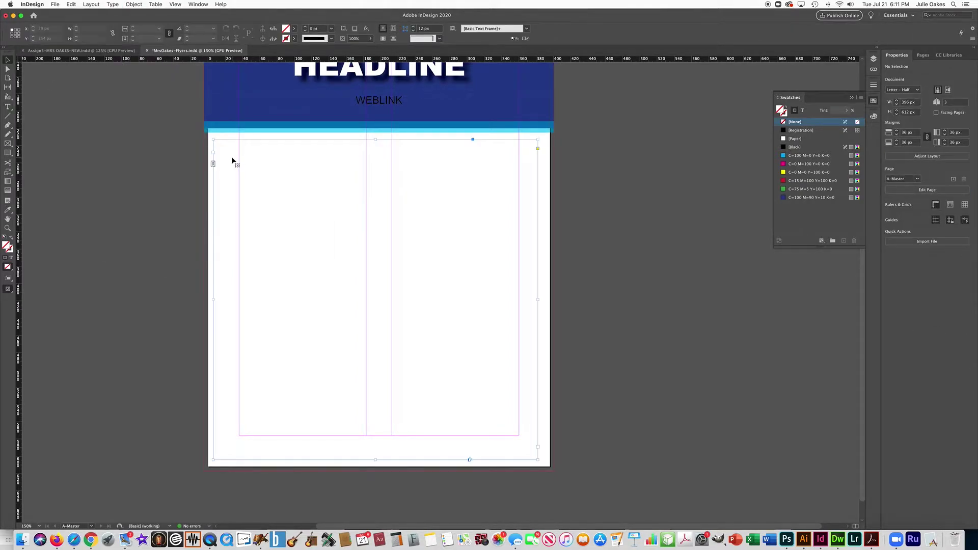
click(111, 5)
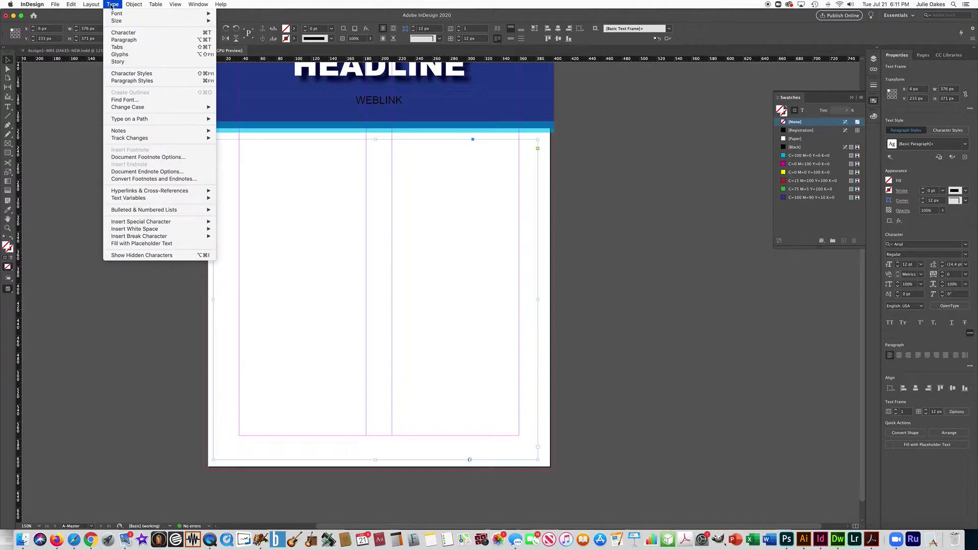
click(144, 244)
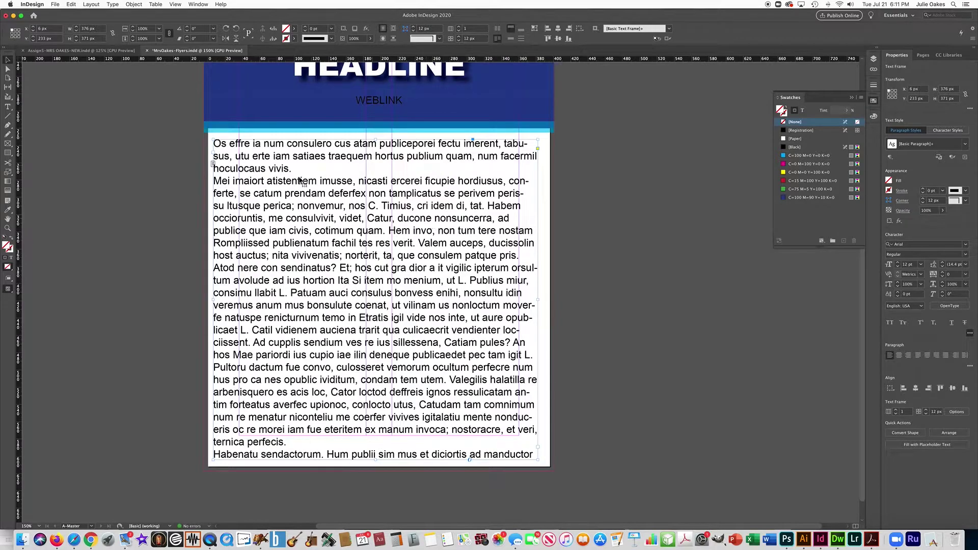
Set the size of all the placeholder text in the frame to 9 pt
click(8, 107)
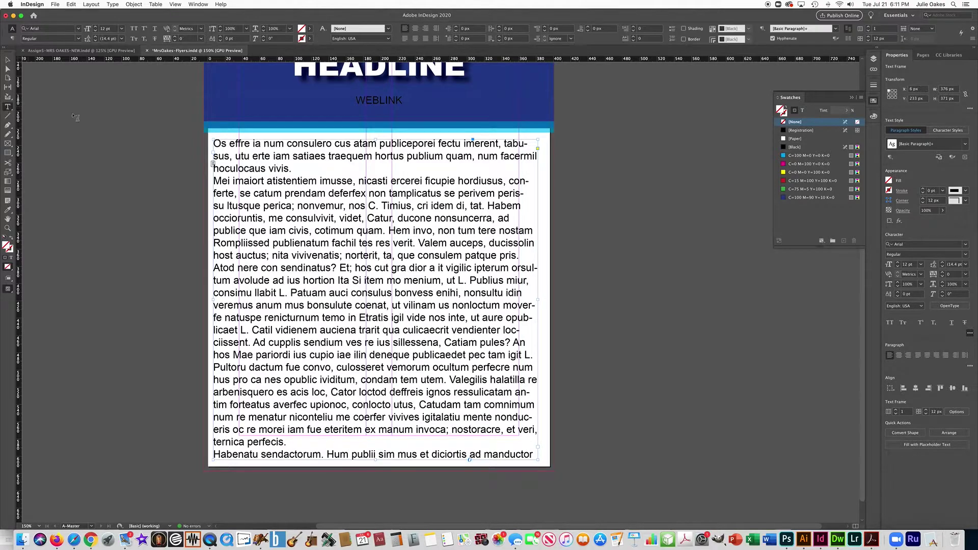
click(288, 145)
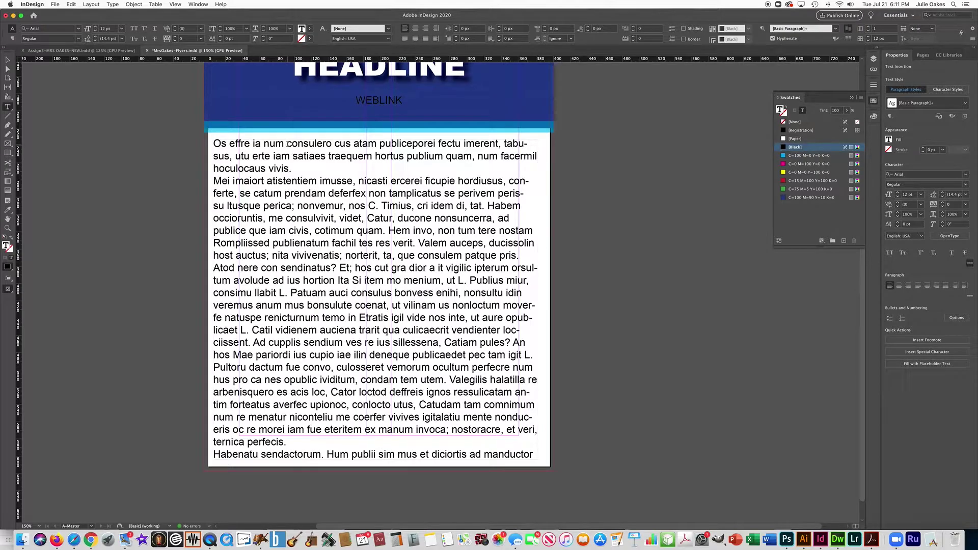
key(super+a)
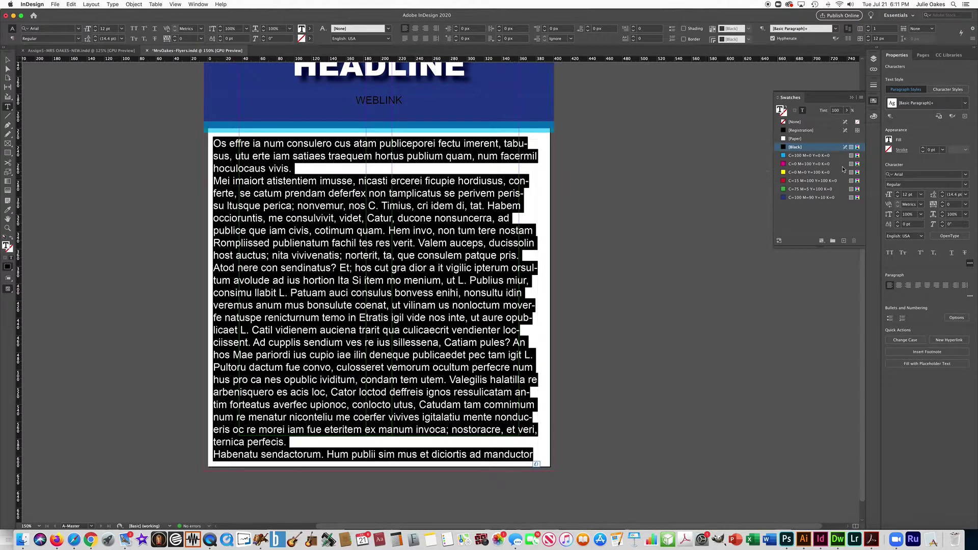
click(898, 197)
click(898, 197)
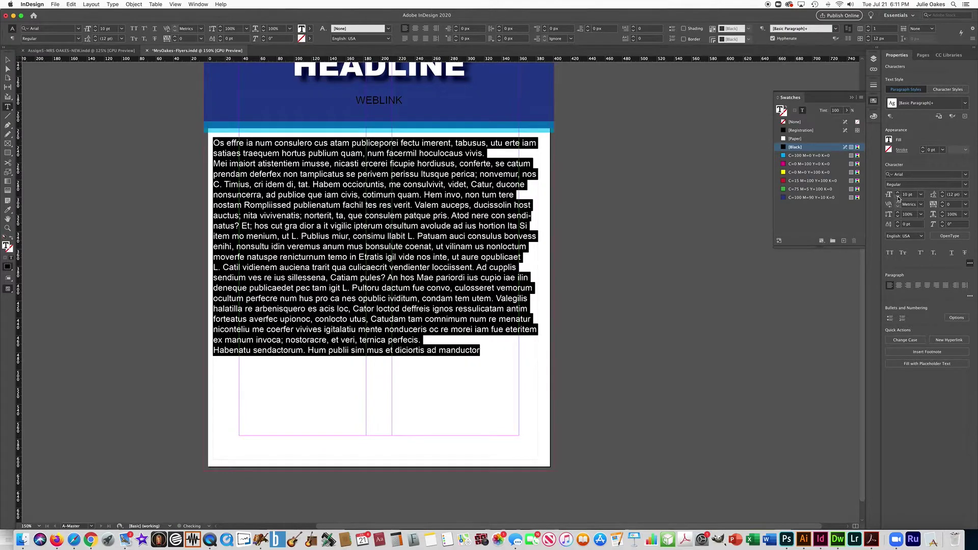
click(898, 197)
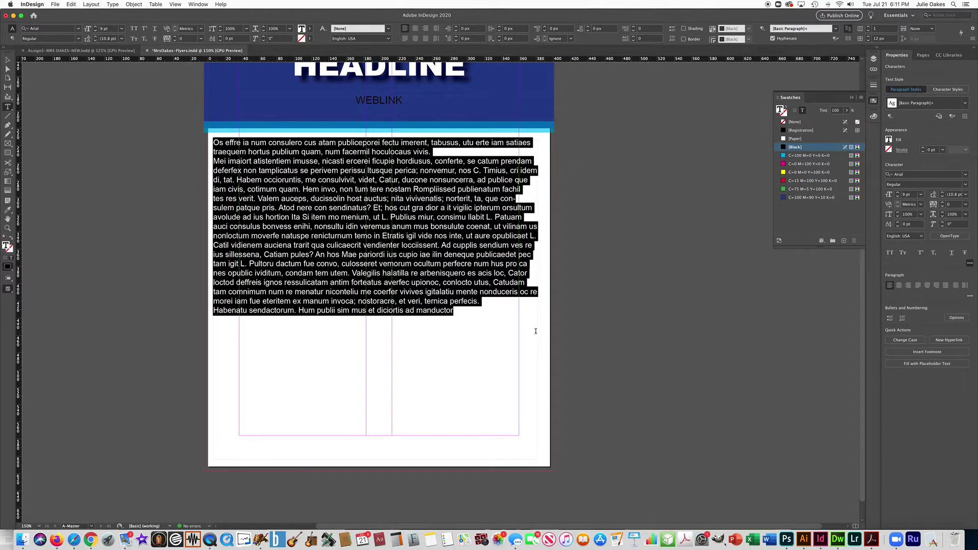
click(464, 308)
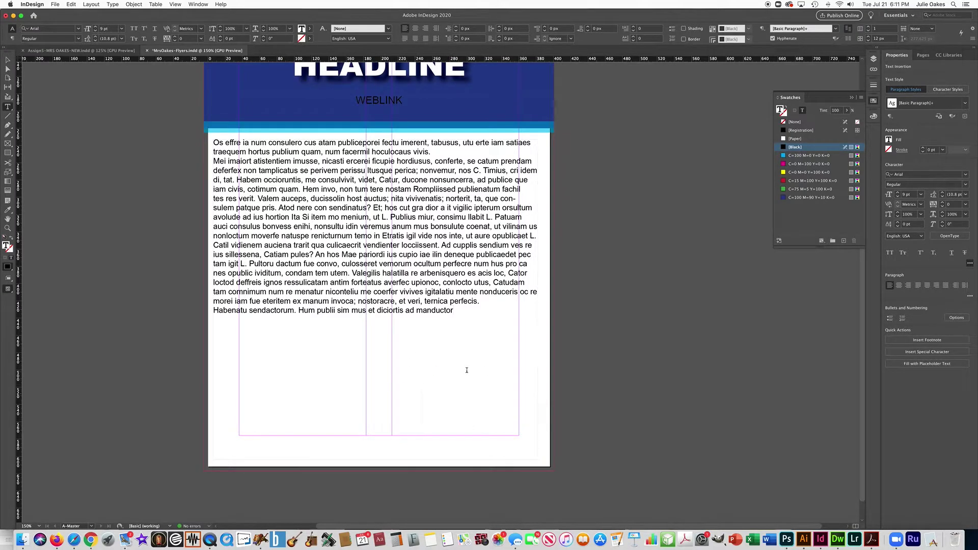
Resize the text frame to fit the first column guides and bottom margin, about 147 px wide and 335 px high
click(7, 60)
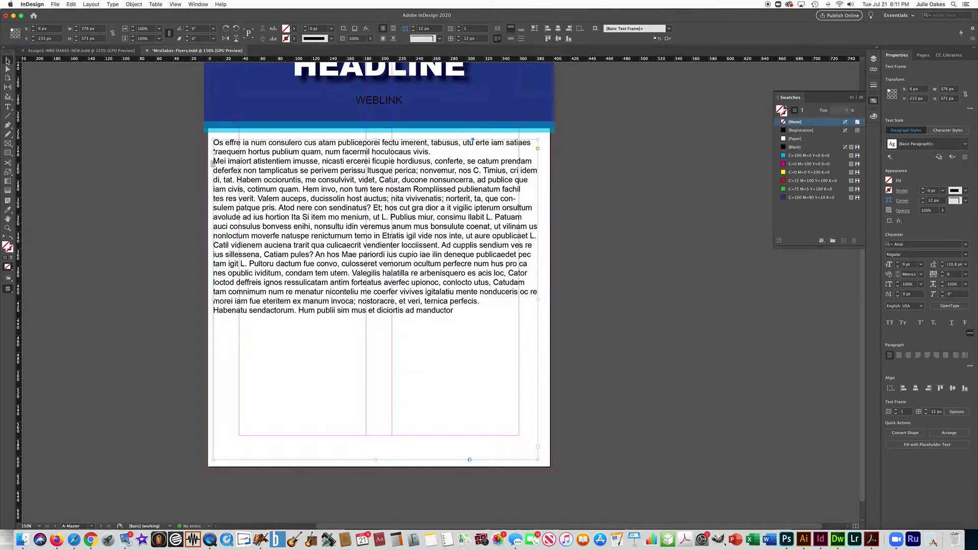
drag(212, 300, 241, 299)
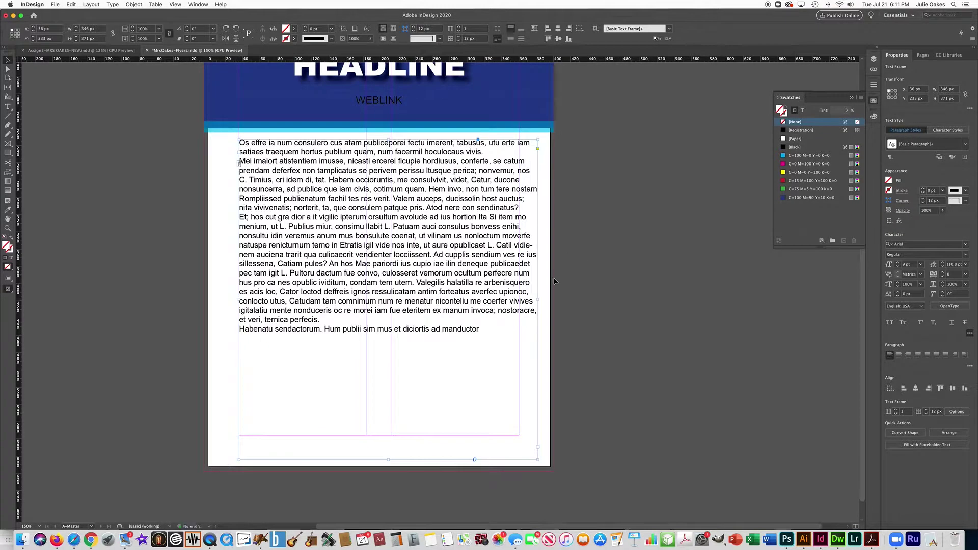
drag(537, 301, 366, 304)
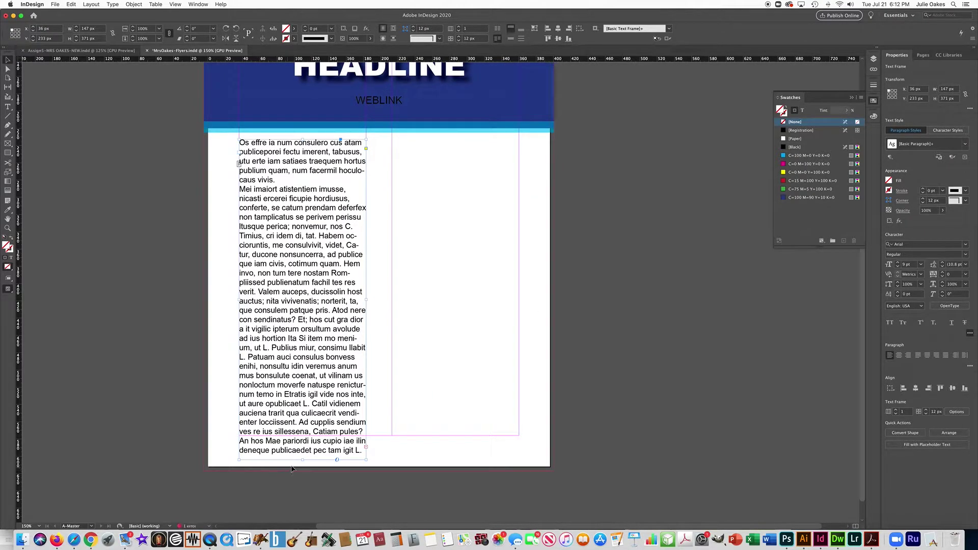
drag(302, 459, 303, 438)
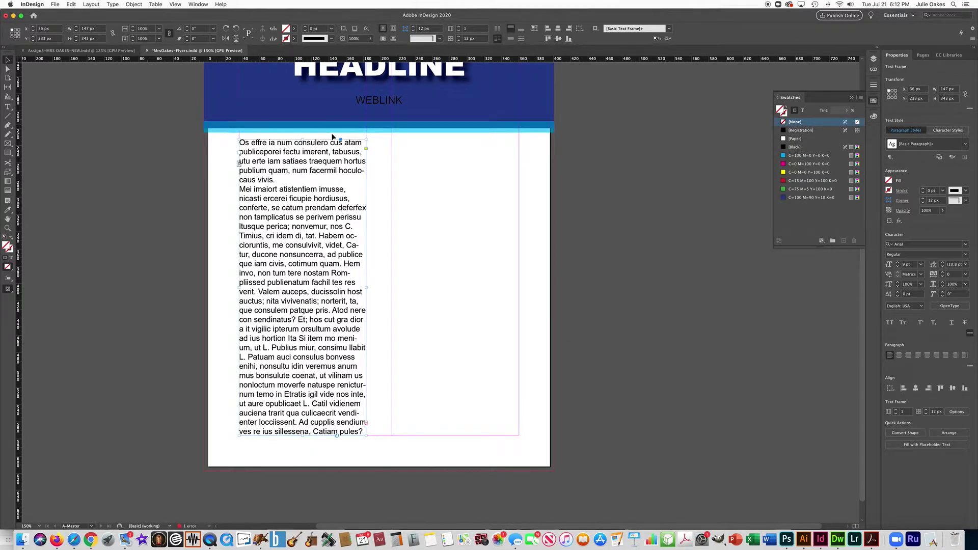
drag(301, 139, 298, 148)
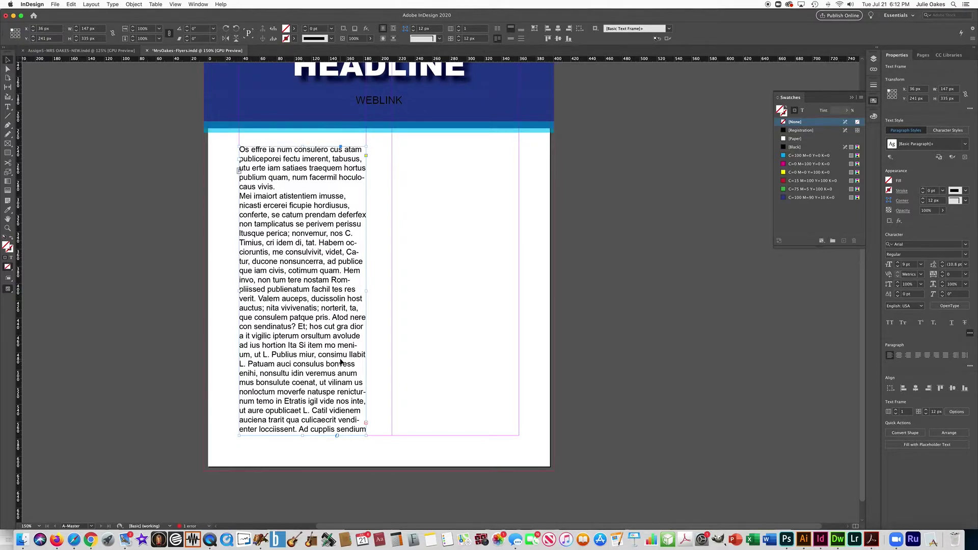
Try lengthening the text frame past the page's lower edge to about 395 px, and return it to the bottom margin
key(super+equal)
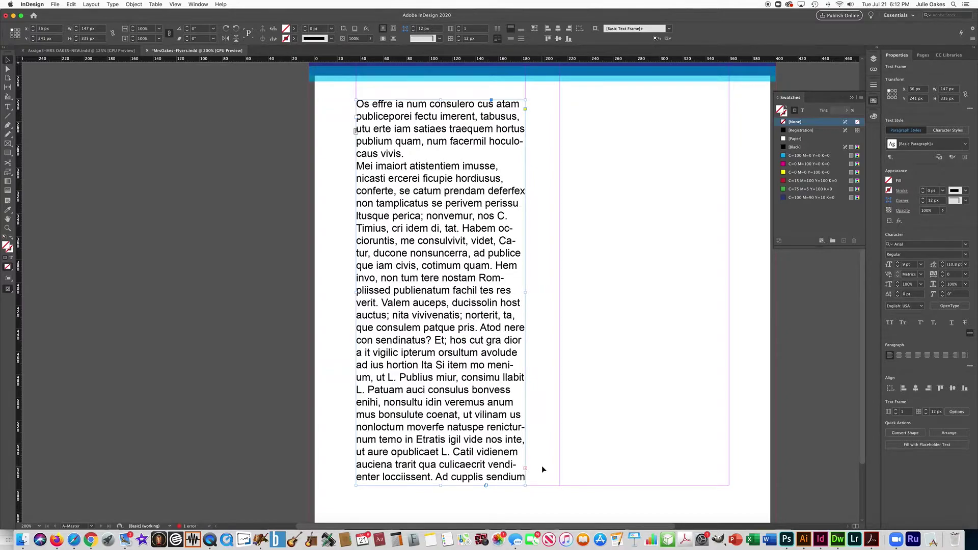
key(super+minus)
drag(440, 438, 441, 489)
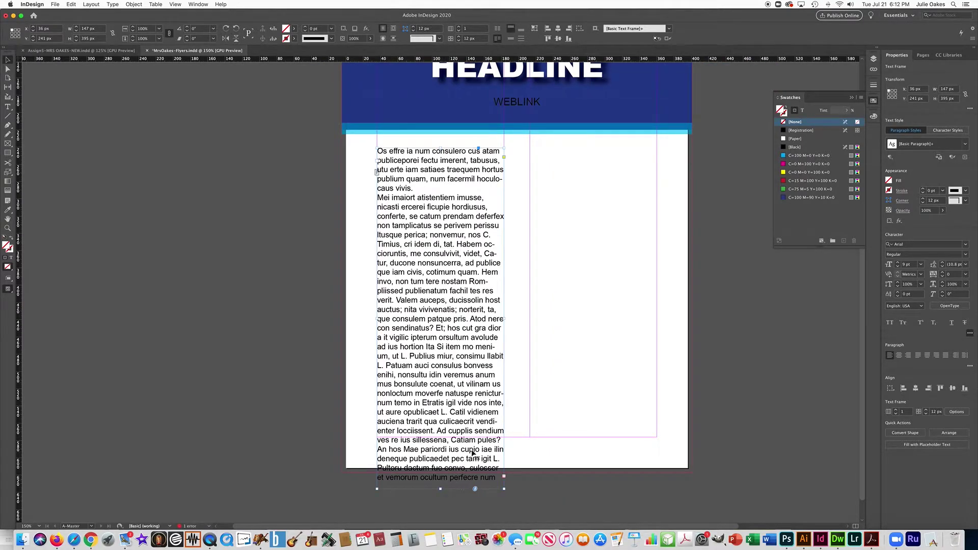
drag(440, 490, 436, 438)
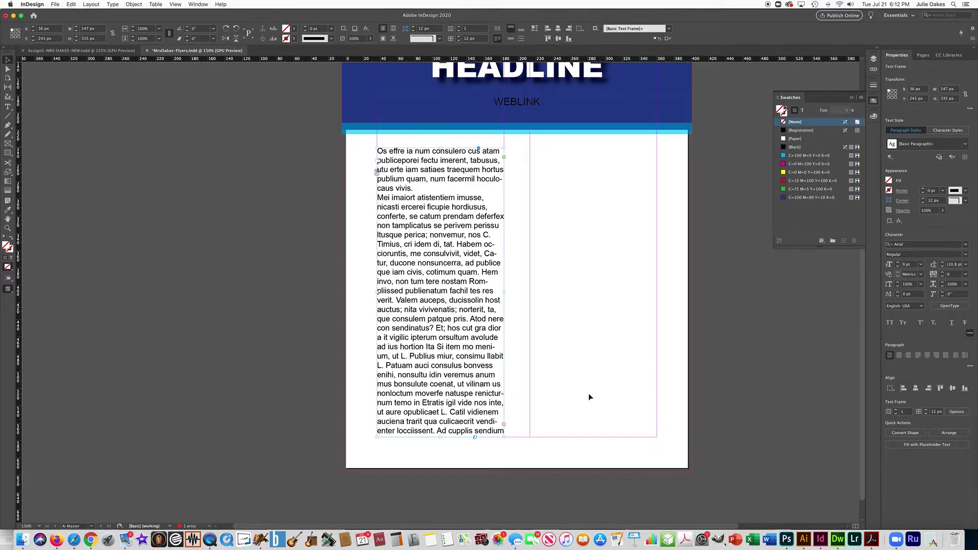
Thread the overset text into a new frame of about 147 by 335 px filling the second column
click(503, 424)
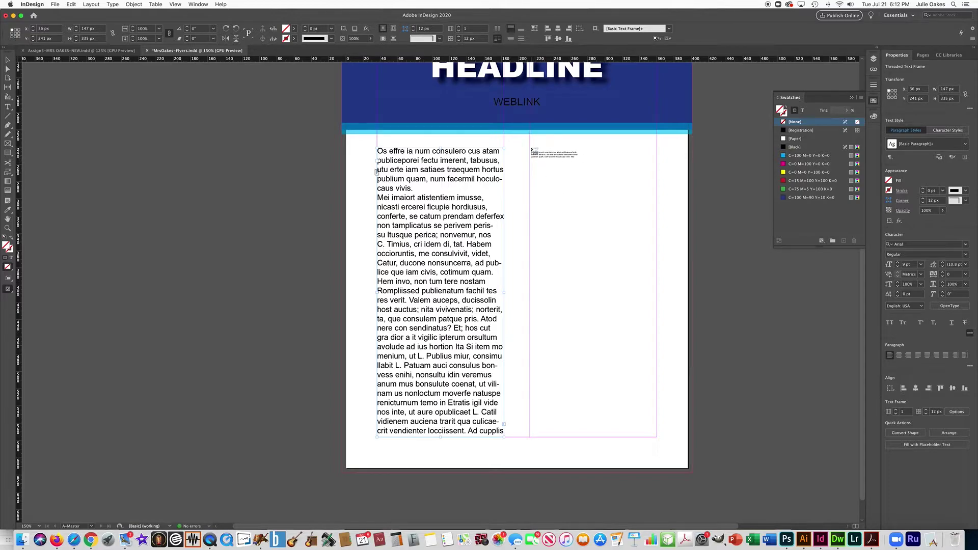
drag(530, 149, 656, 437)
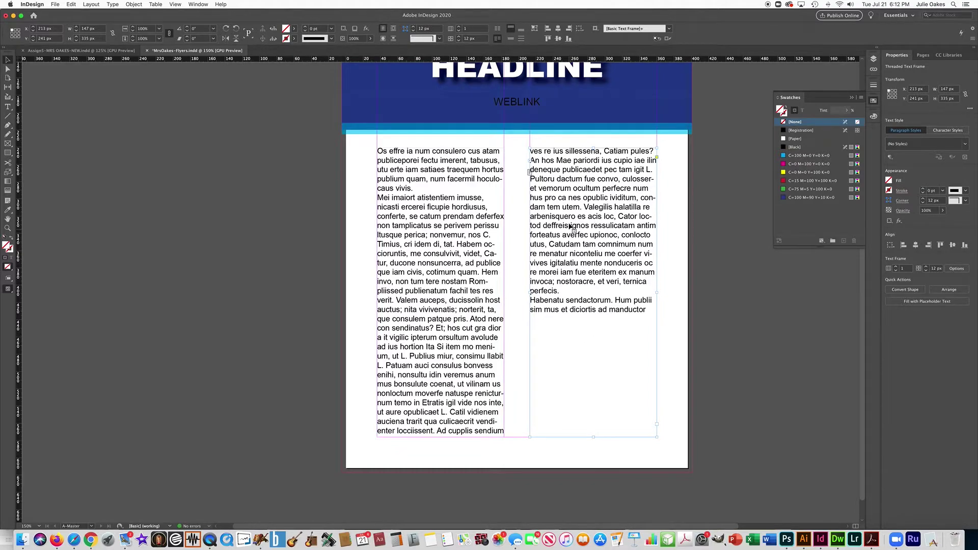
Test the text flow by shortening the first column's frame to about 281 px, and restore it to the bottom margin
click(423, 418)
click(439, 433)
drag(440, 436, 441, 392)
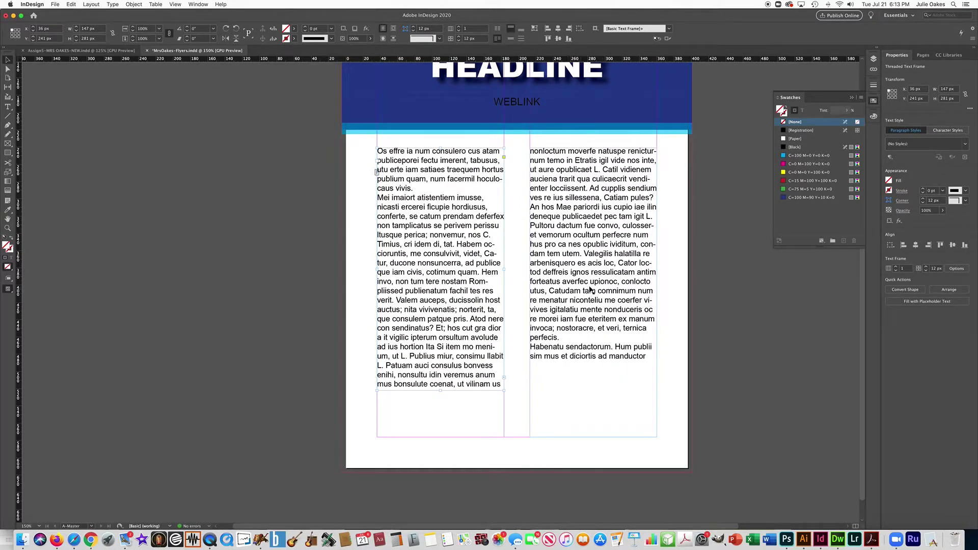
drag(440, 390, 441, 436)
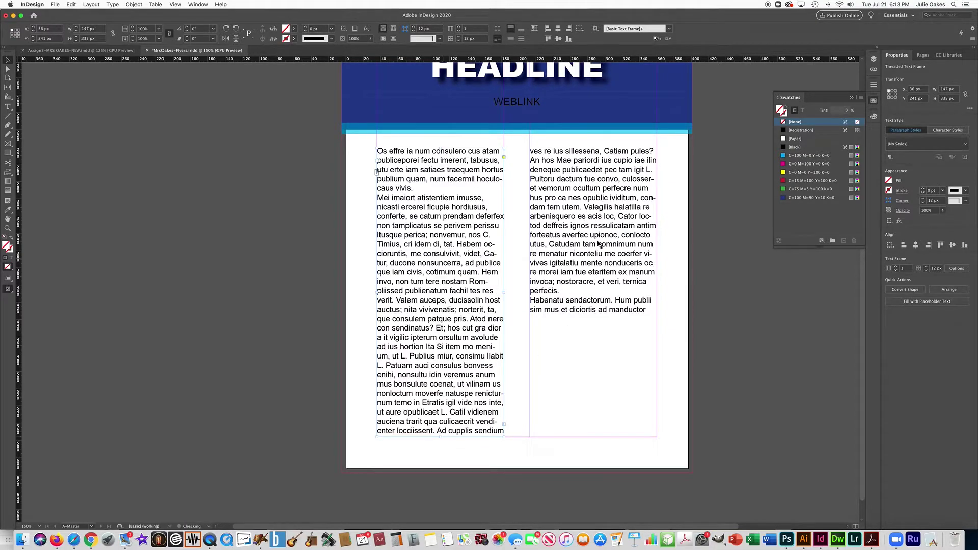
Draw a circular ellipse frame about 154 px in diameter overlapping the lower part of both text columns
scroll(538, 291, right, 5)
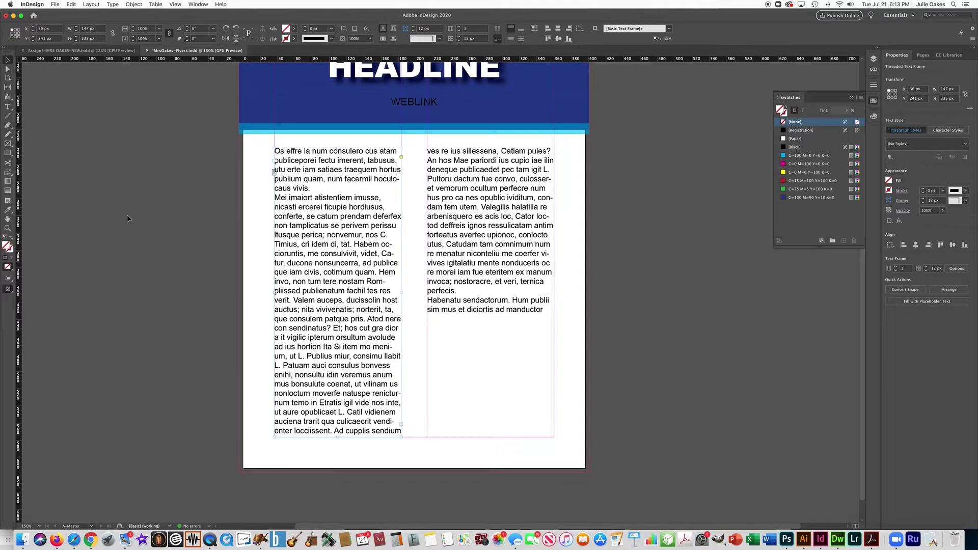
click(7, 145)
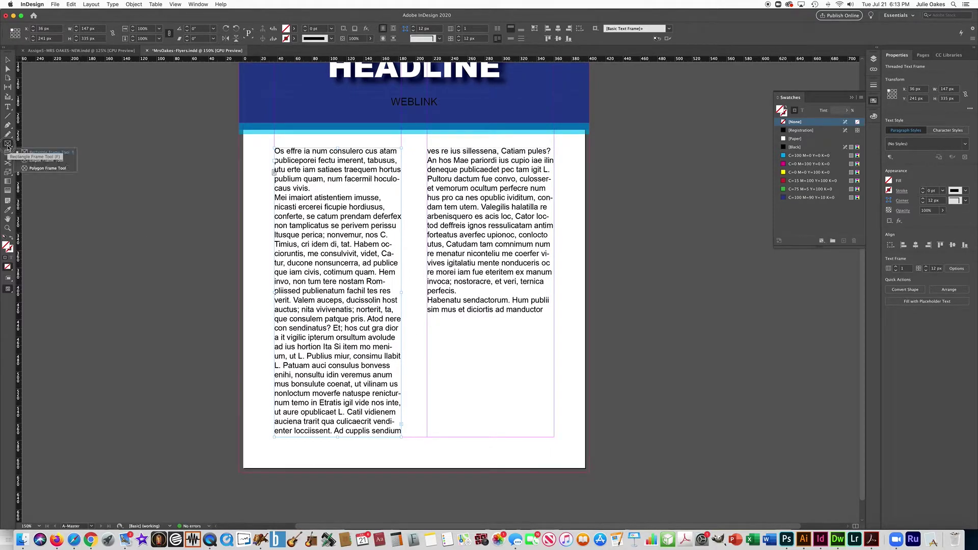
click(40, 161)
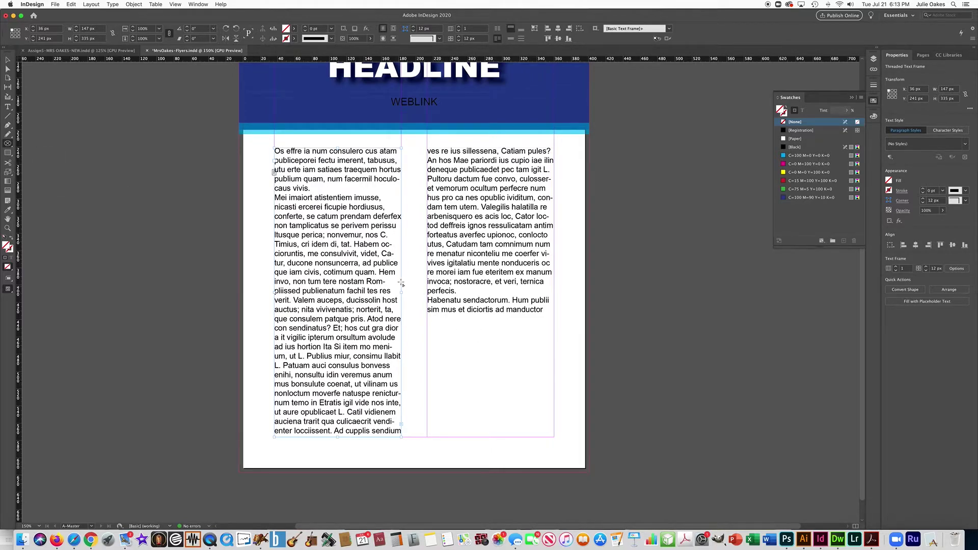
drag(341, 273, 495, 408)
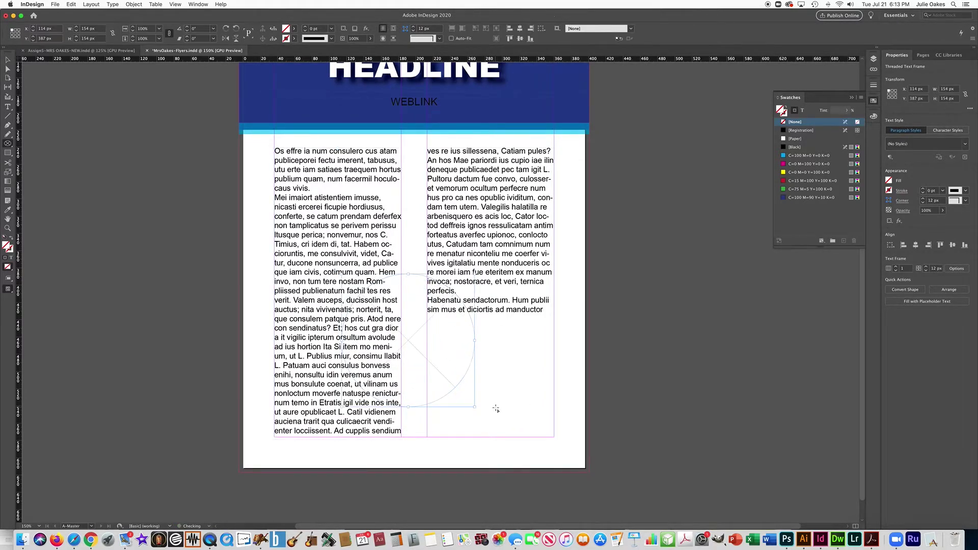
Set the circular frame to 150 by 150 px and move it to about X 121, Y 399 px, overlapping both text columns
click(946, 91)
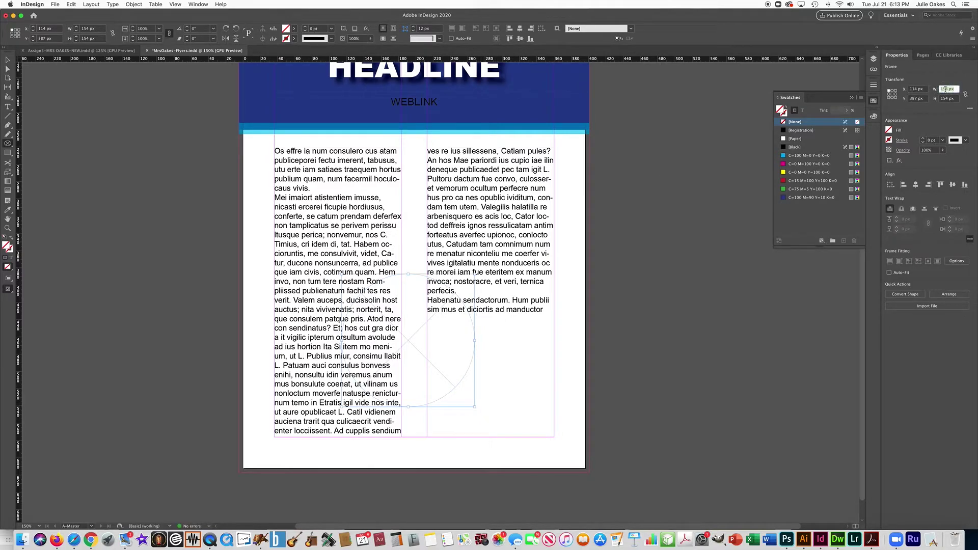
text(150)
click(943, 99)
text(1)
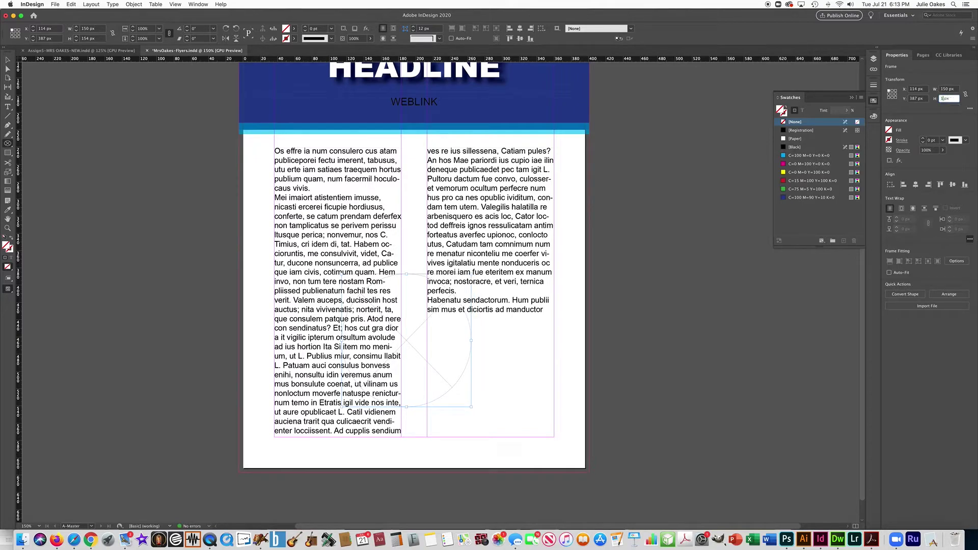
key(Return)
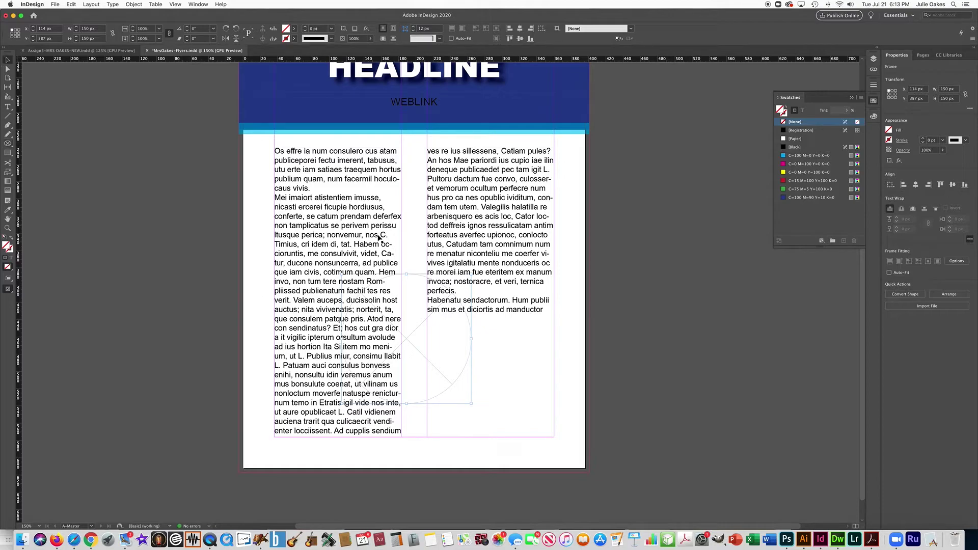
drag(407, 340, 414, 352)
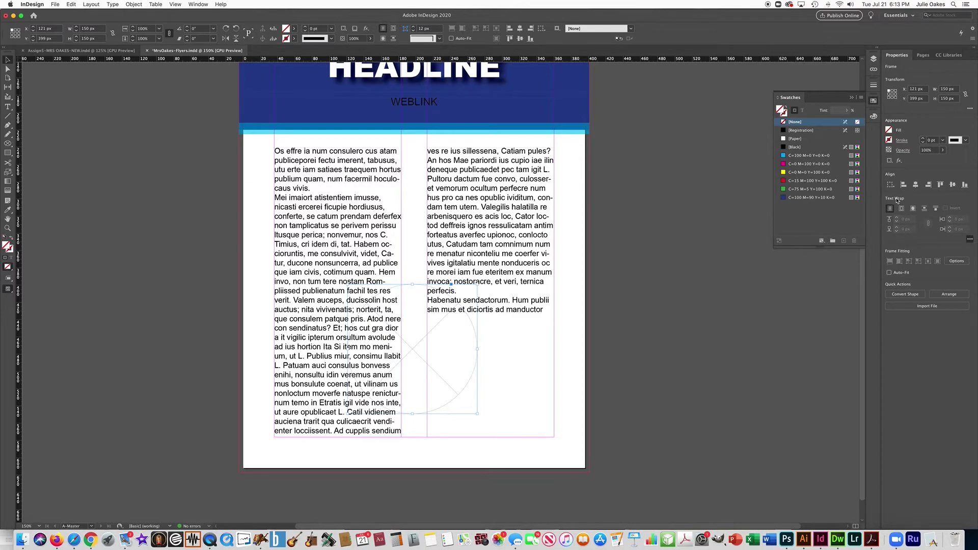
Wrap the column text around the circle's object shape with a 10 px offset
click(970, 240)
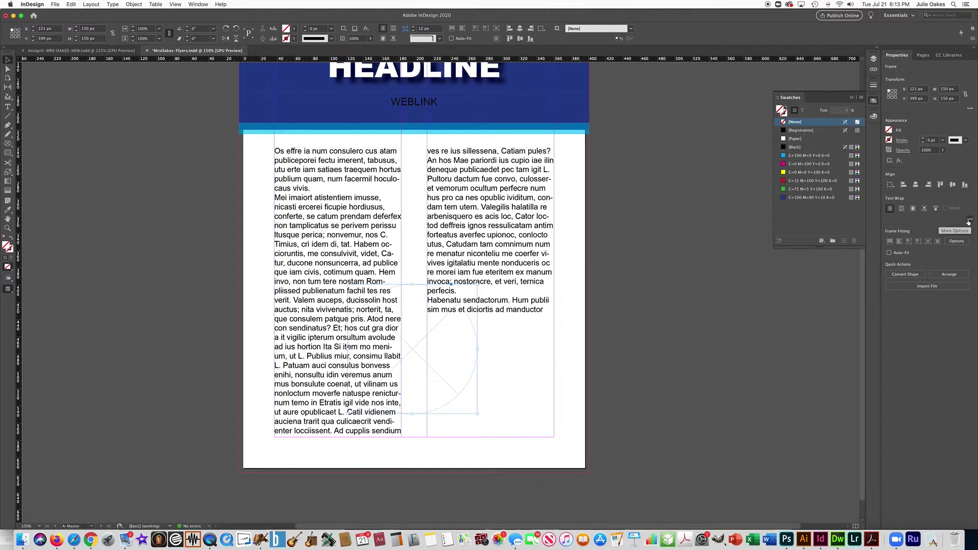
click(969, 220)
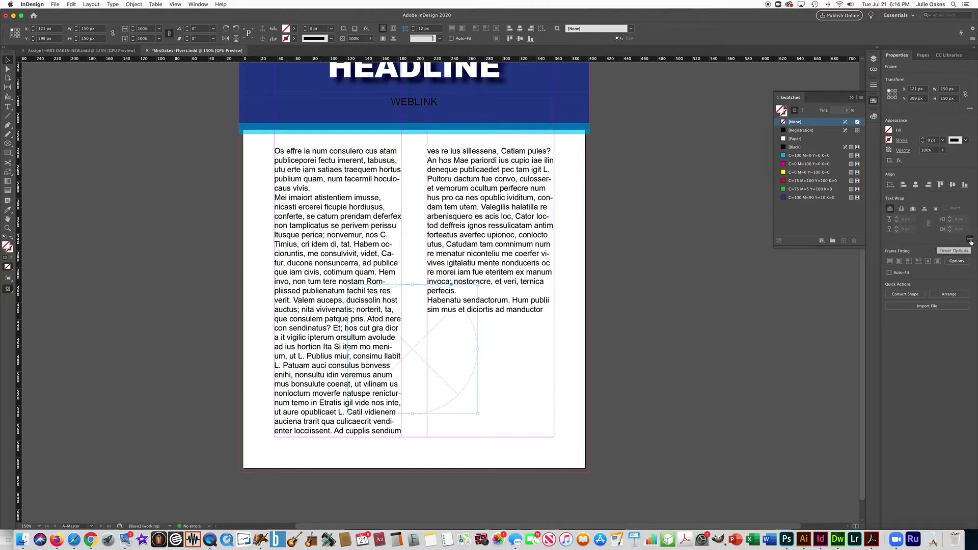
click(912, 208)
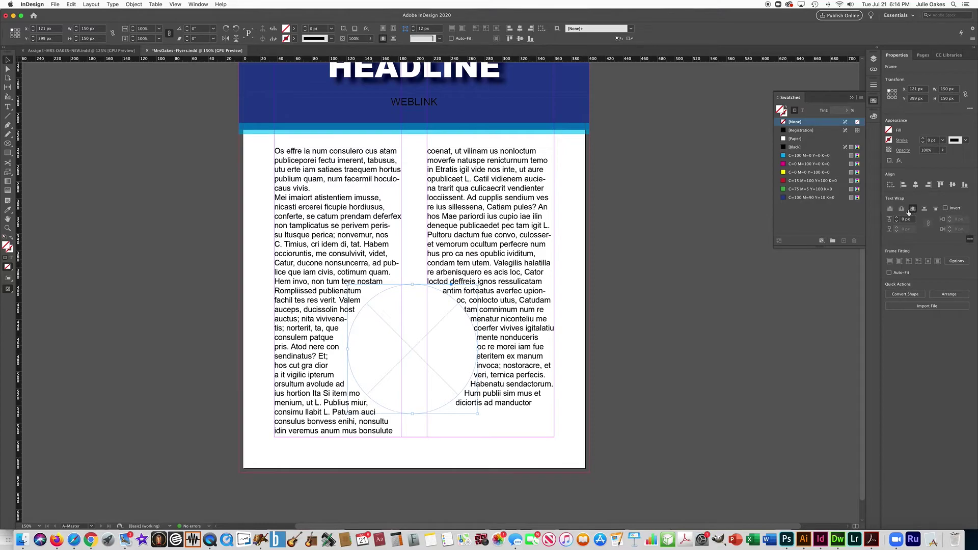
click(903, 220)
text(10)
key(Return)
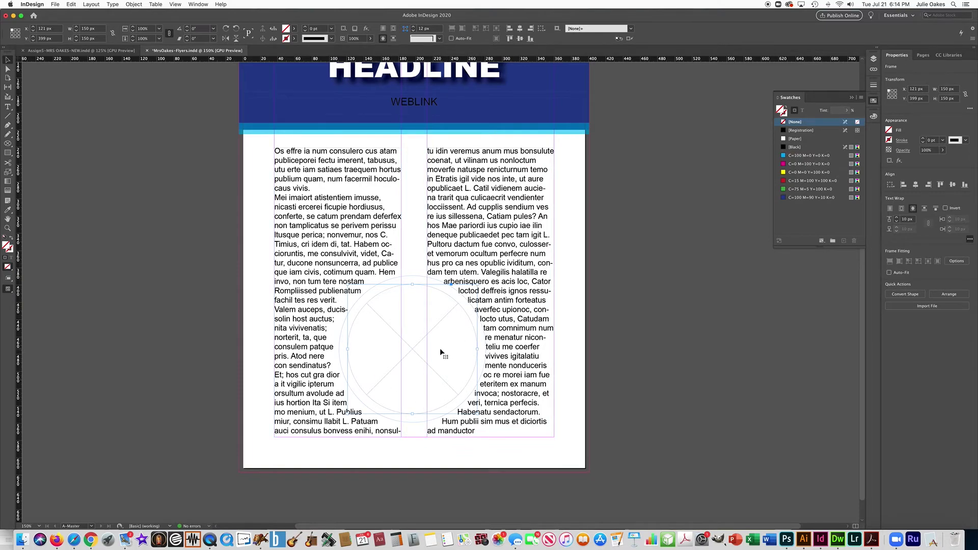
Nudge the headline text frame down closer to the weblink in the blue banner, and save the flyer document
scroll(157, 303, up, 5)
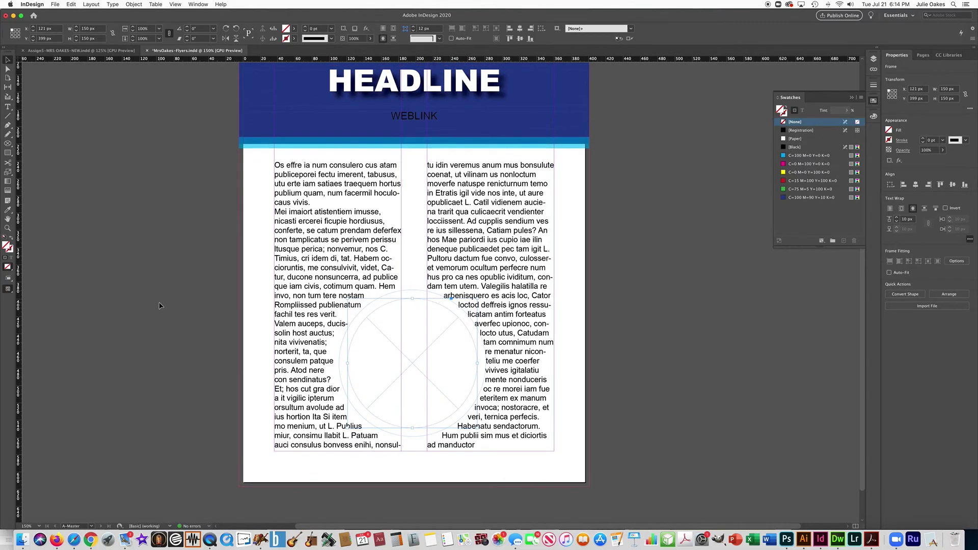
scroll(160, 305, down, 3)
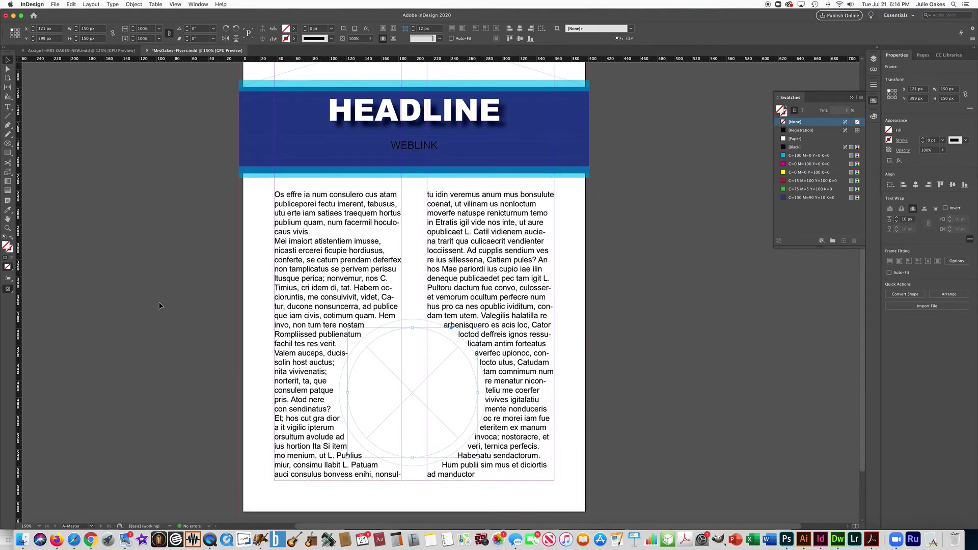
key(super+minus)
scroll(159, 306, up, 4)
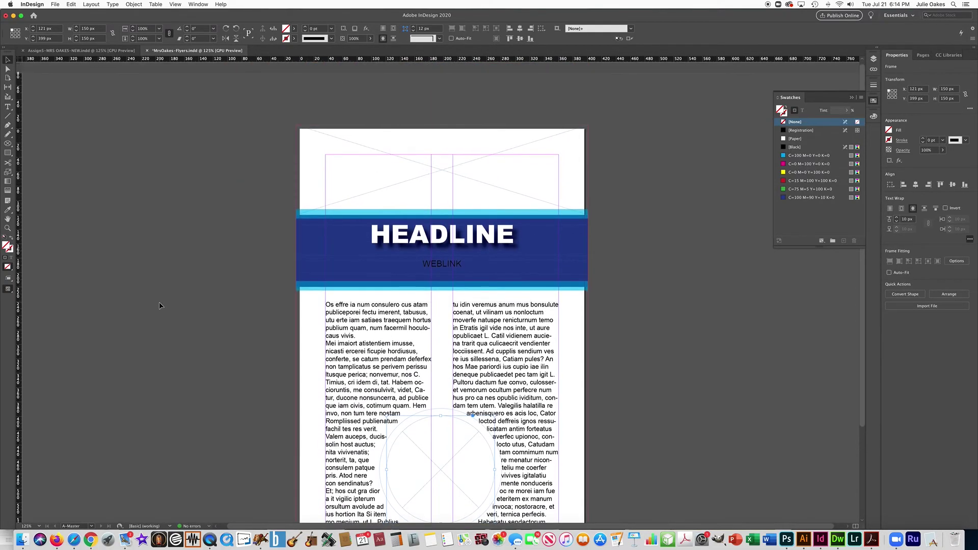
scroll(159, 306, down, 4)
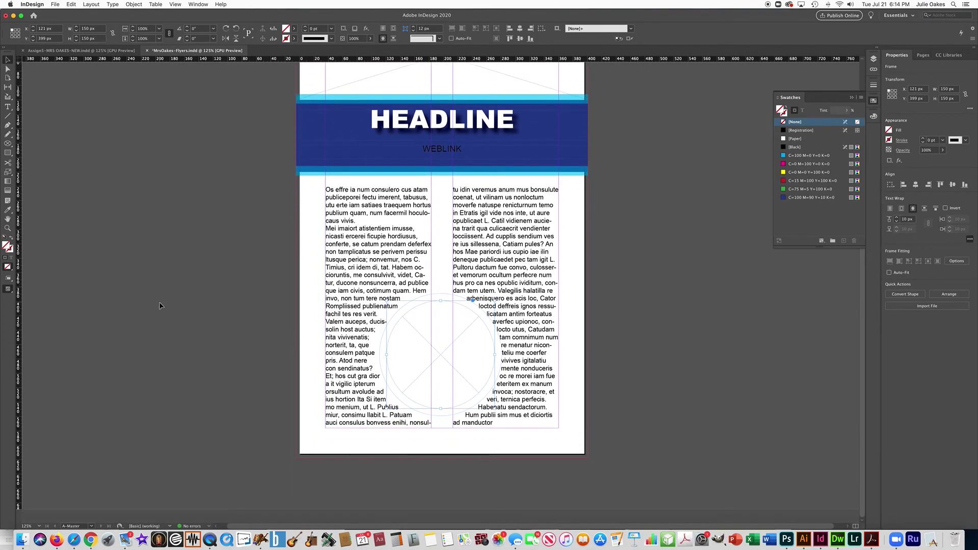
scroll(160, 306, up, 2)
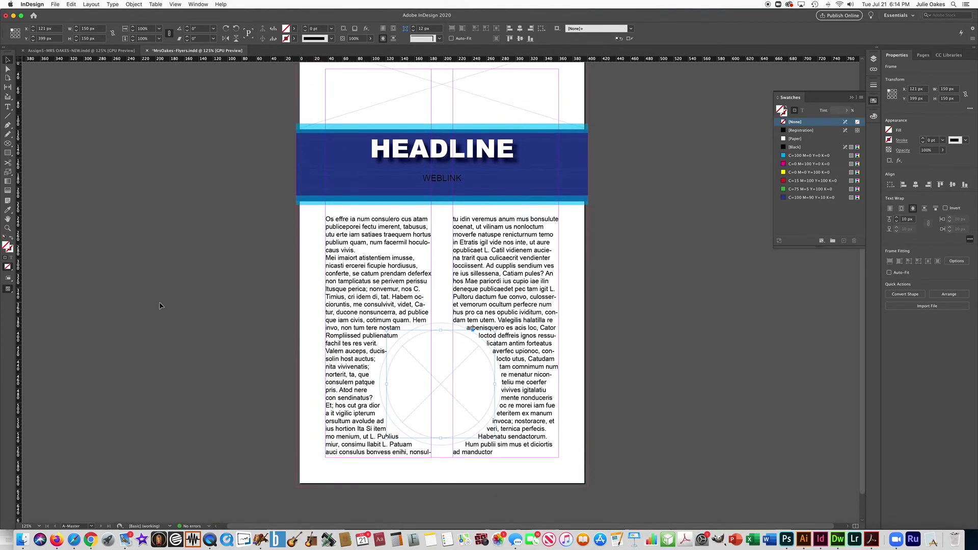
scroll(160, 306, up, 1)
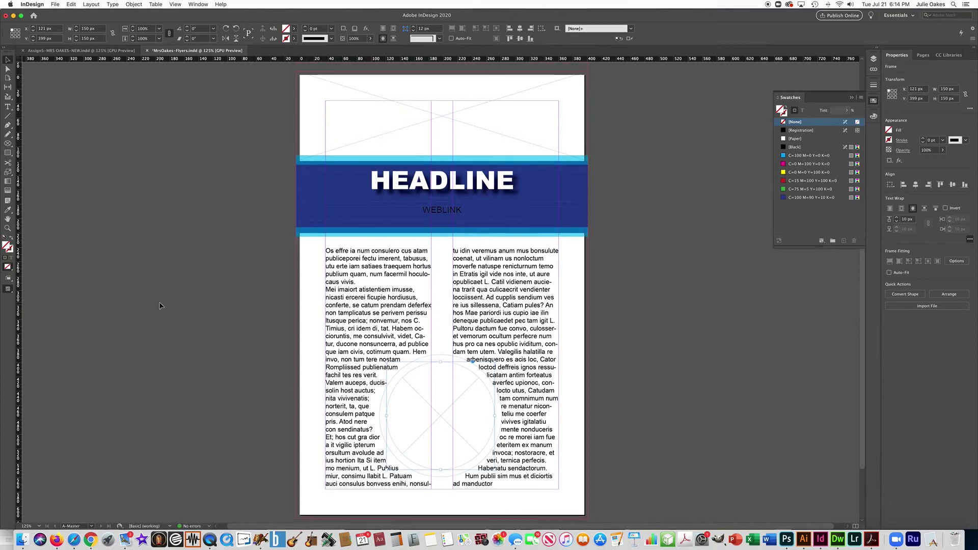
click(8, 59)
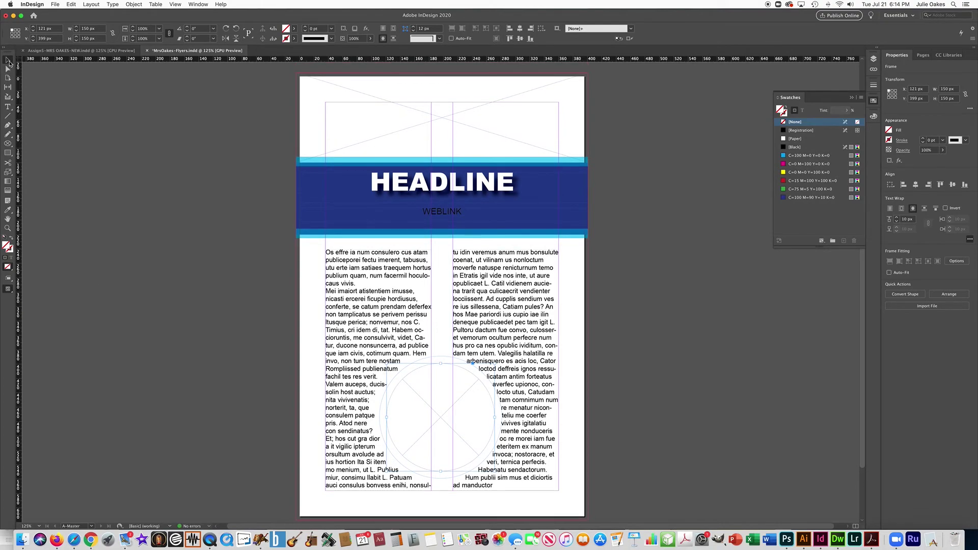
click(297, 193)
key(Down)
key(Down)
key(Down)
key(Down)
key(Down)
key(Down)
key(Down)
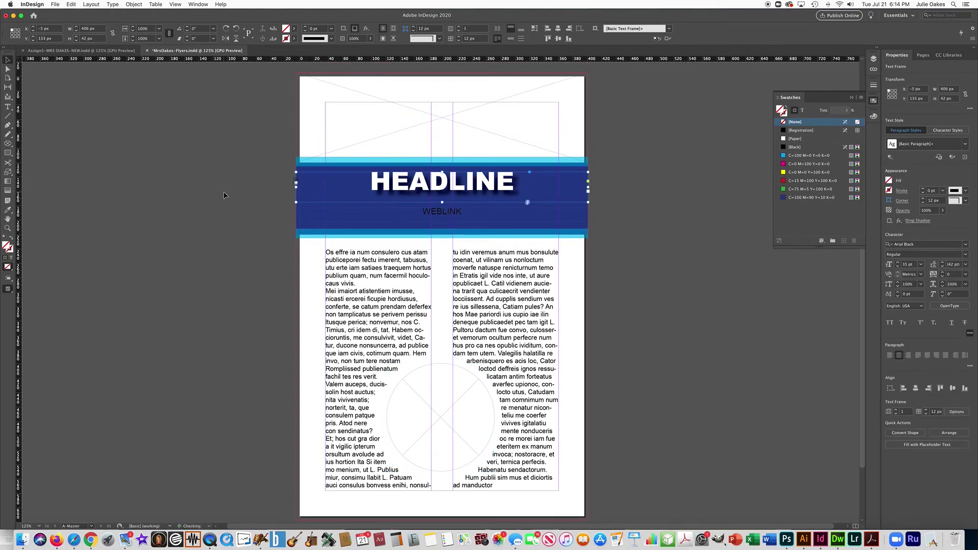
click(221, 193)
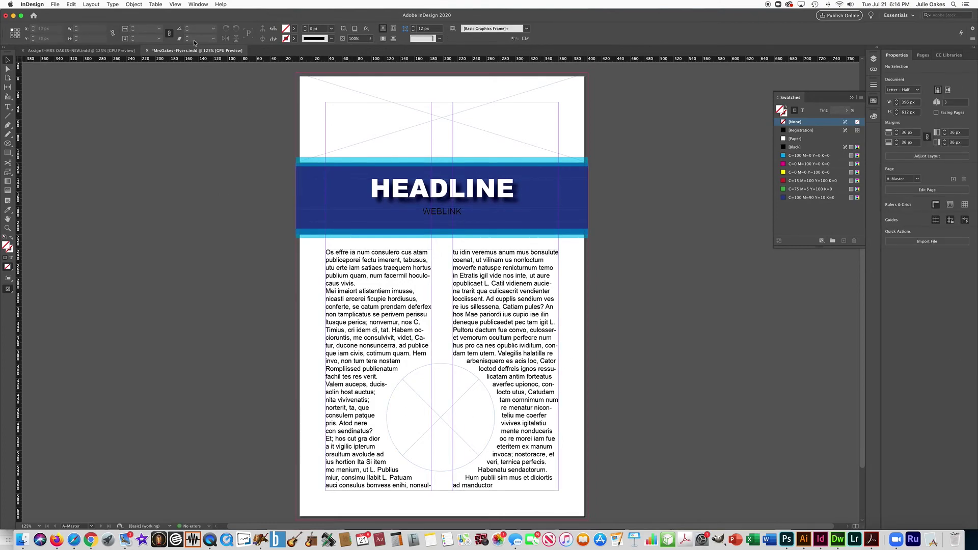
click(57, 4)
click(60, 56)
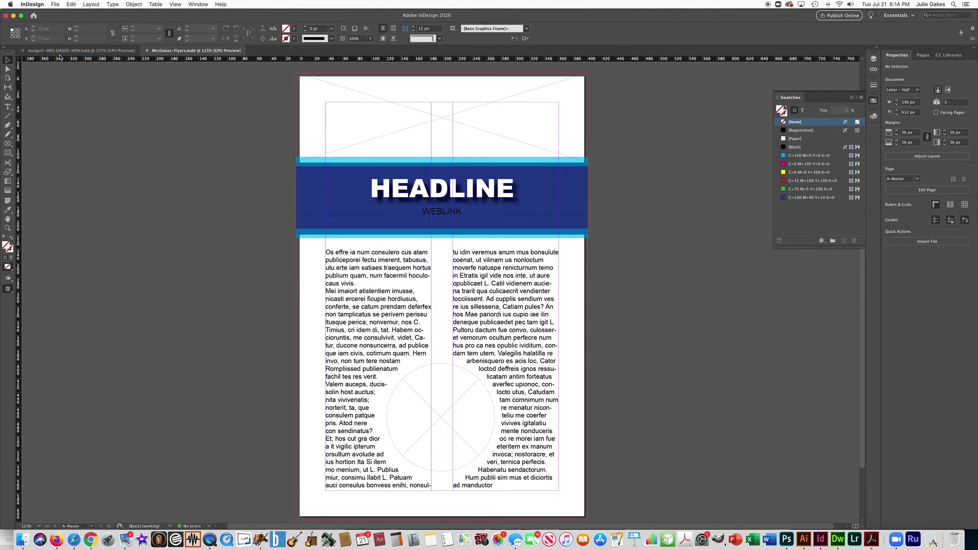